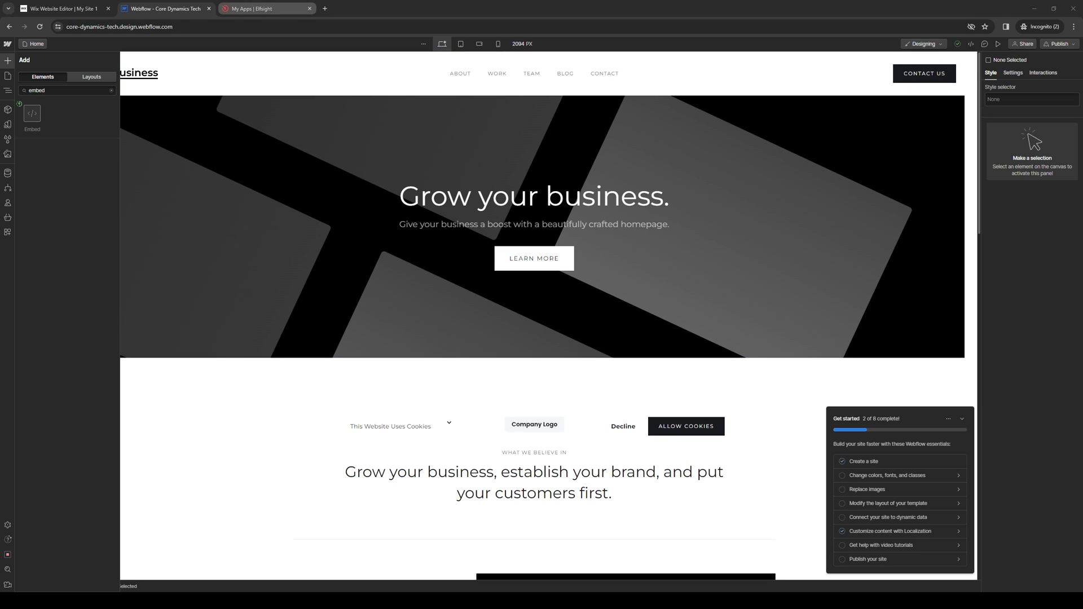
Switch to Elfsight and delete the Untitled Cookie Consent widget.
left_click(257, 9)
left_click(699, 186)
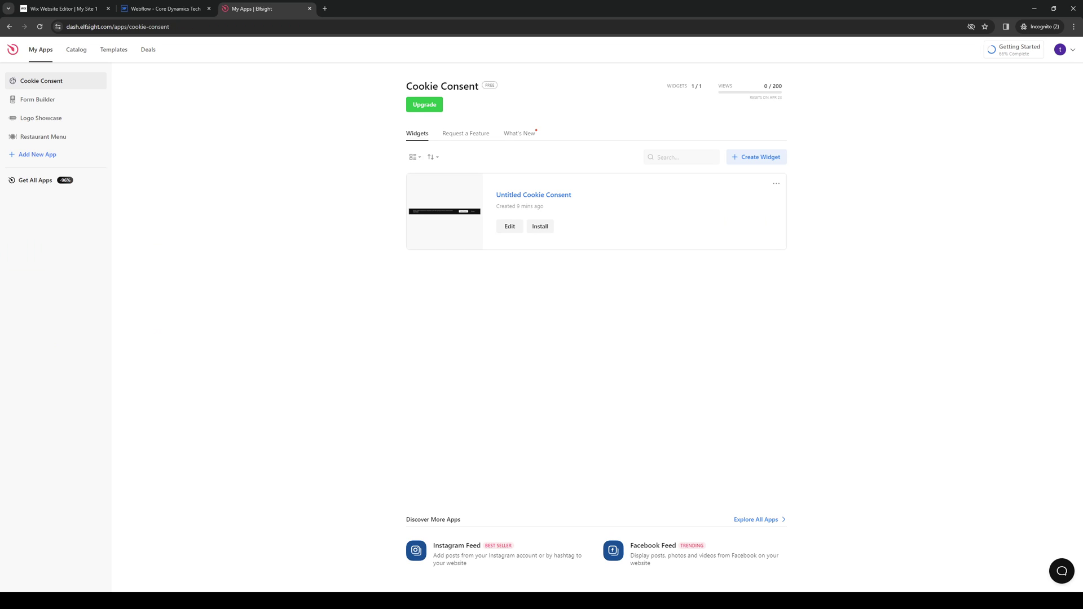
left_click(777, 184)
left_click(789, 310)
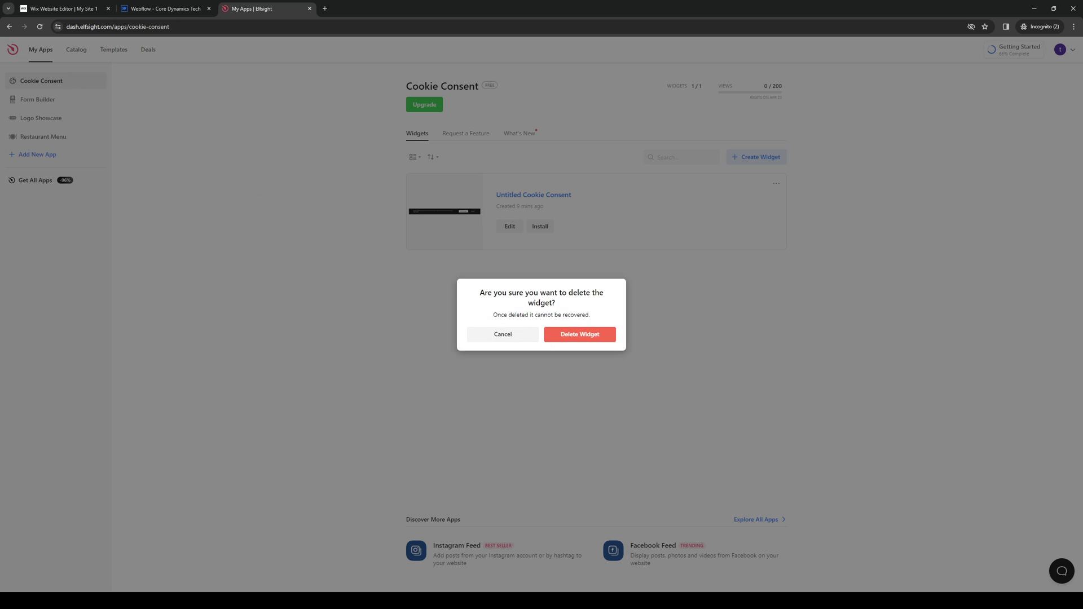
left_click(580, 334)
Switch to the Webflow project, clear the element search and select the page's first section.
left_click(62, 9)
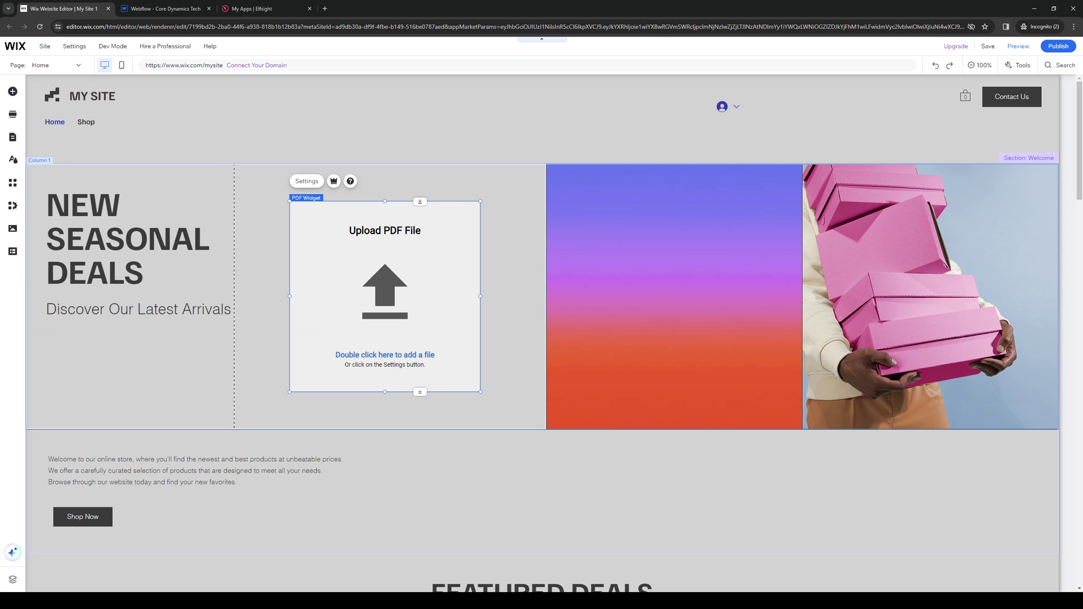
left_click(164, 8)
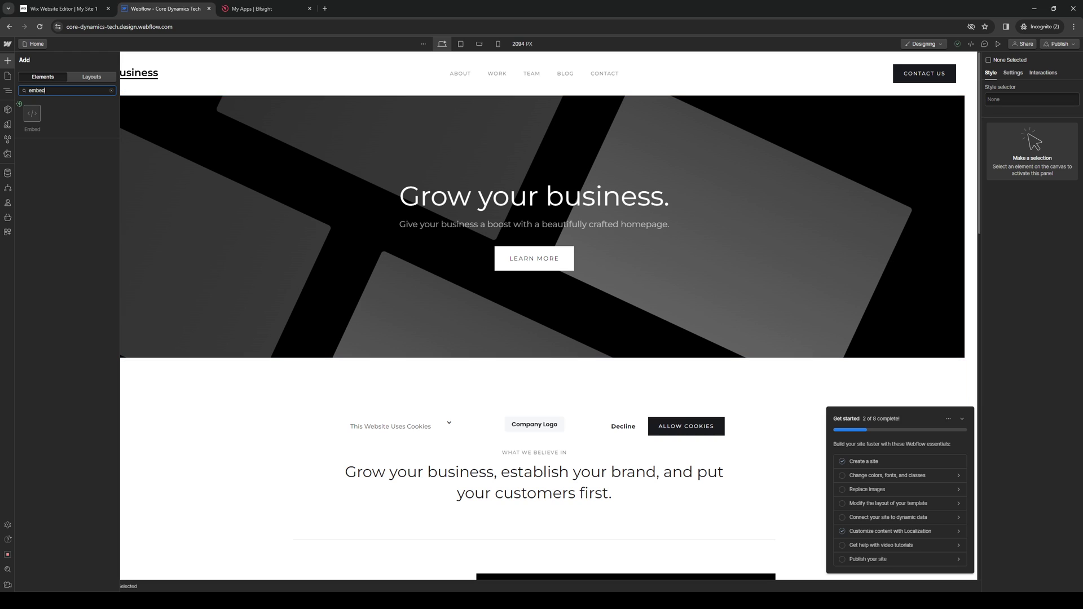
key("Escape")
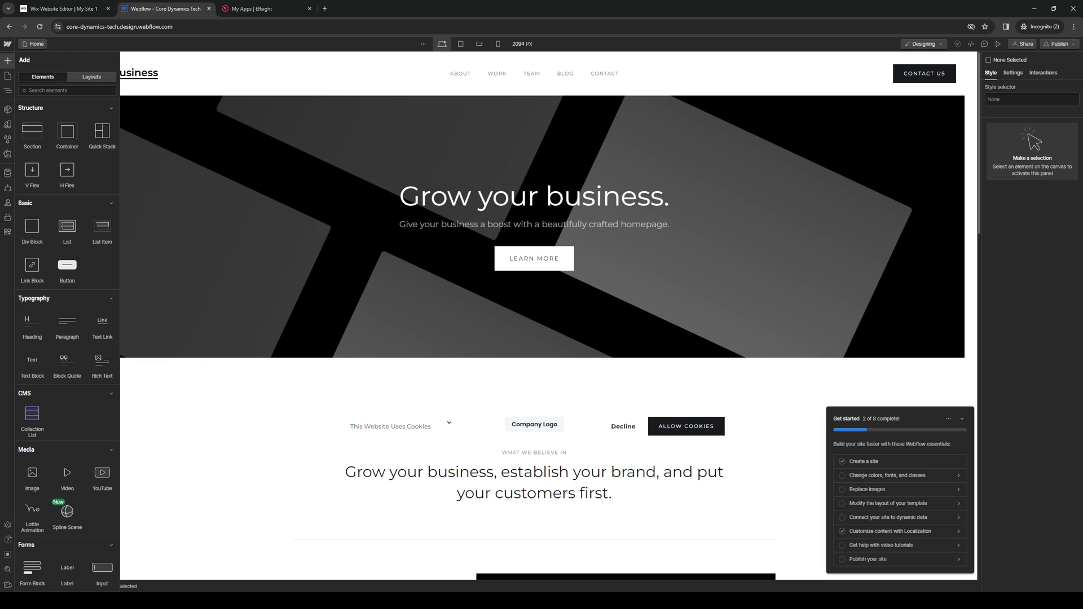
key("Escape")
left_click(40, 95)
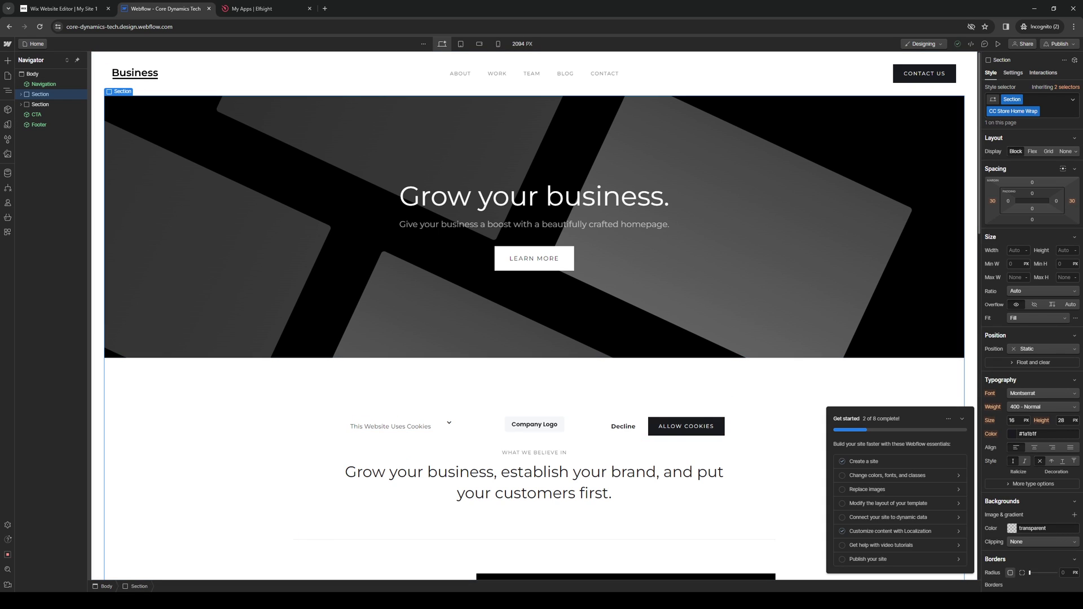
Search the Elfsight app catalog for "pdf" and create a PDF Embed widget from the Embed PDF File template.
left_click(259, 8)
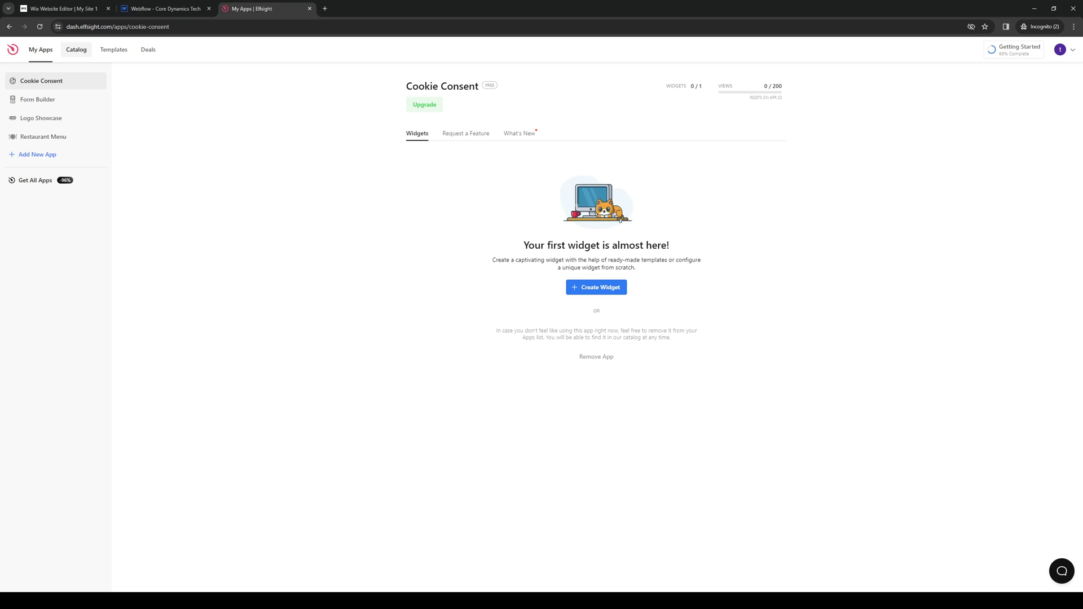
left_click(77, 49)
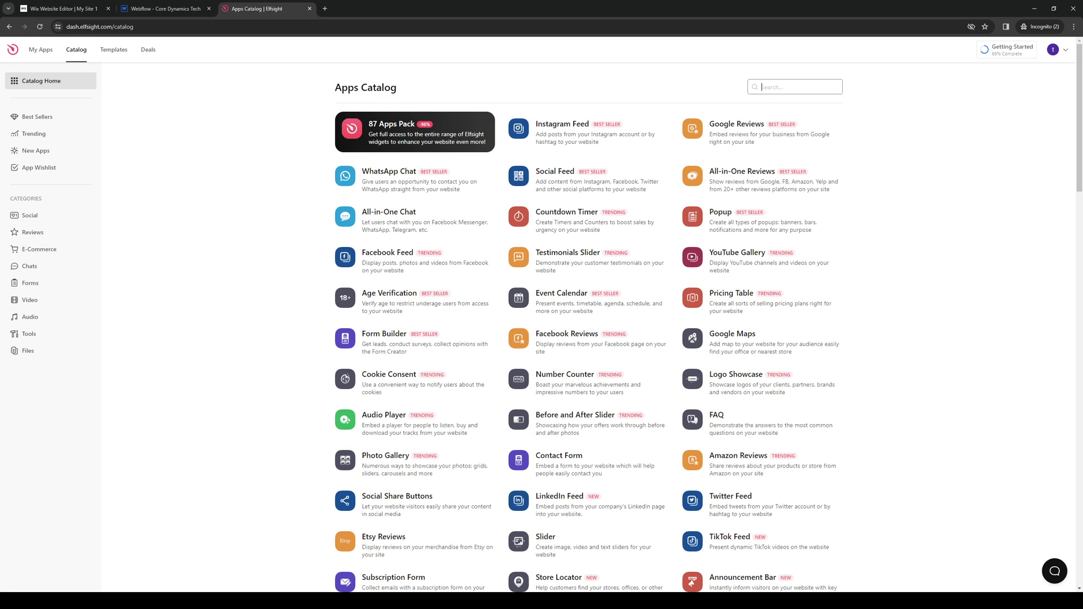
type("pdf")
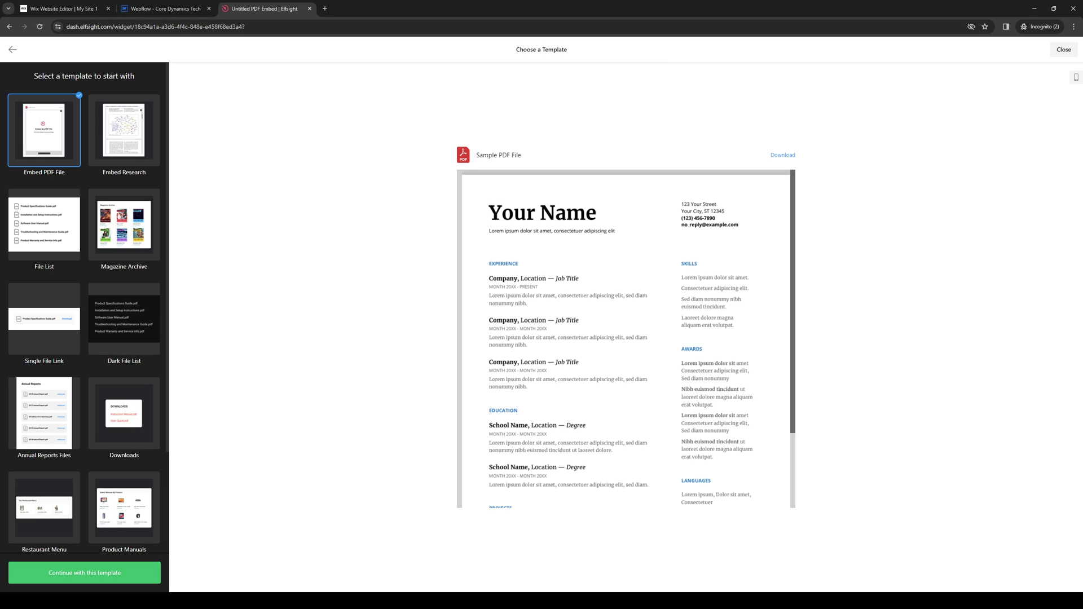
left_click(84, 573)
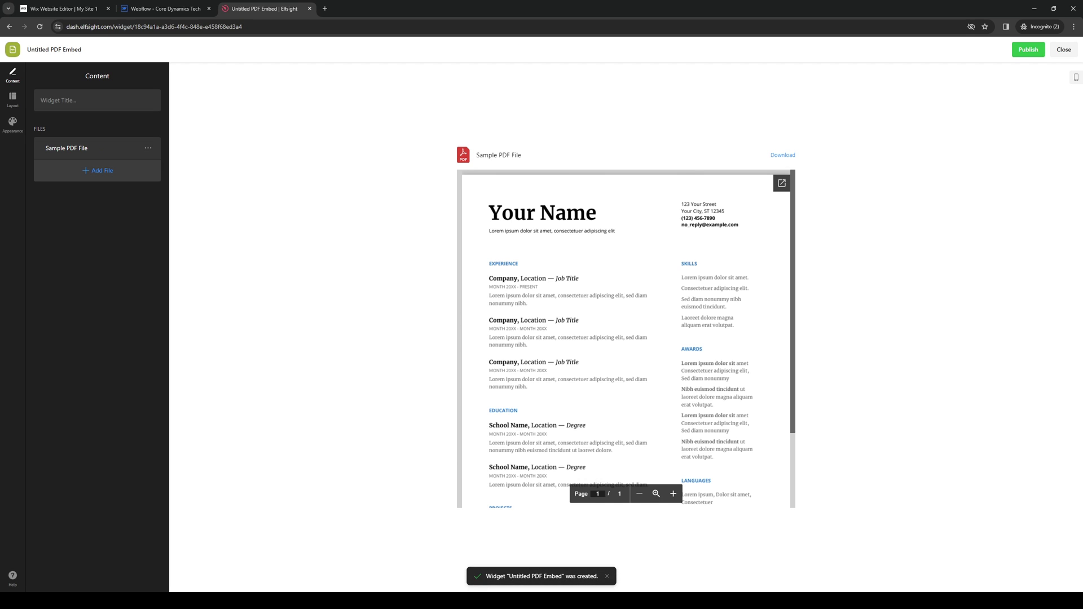
Add an empty file entry to the widget's file list and remove it again.
left_click(97, 170)
left_click(147, 100)
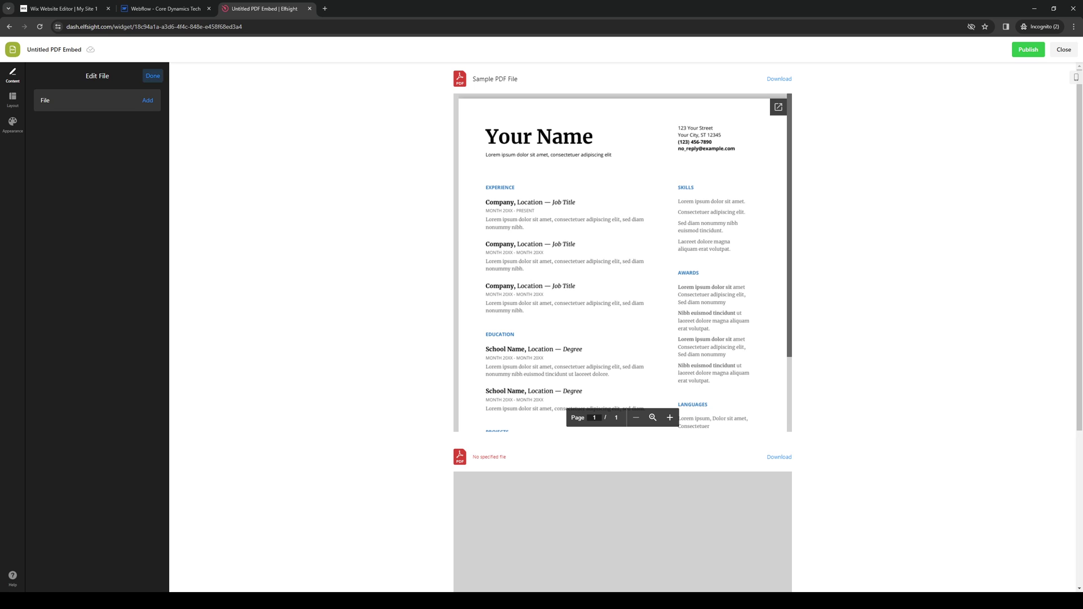
left_click(153, 76)
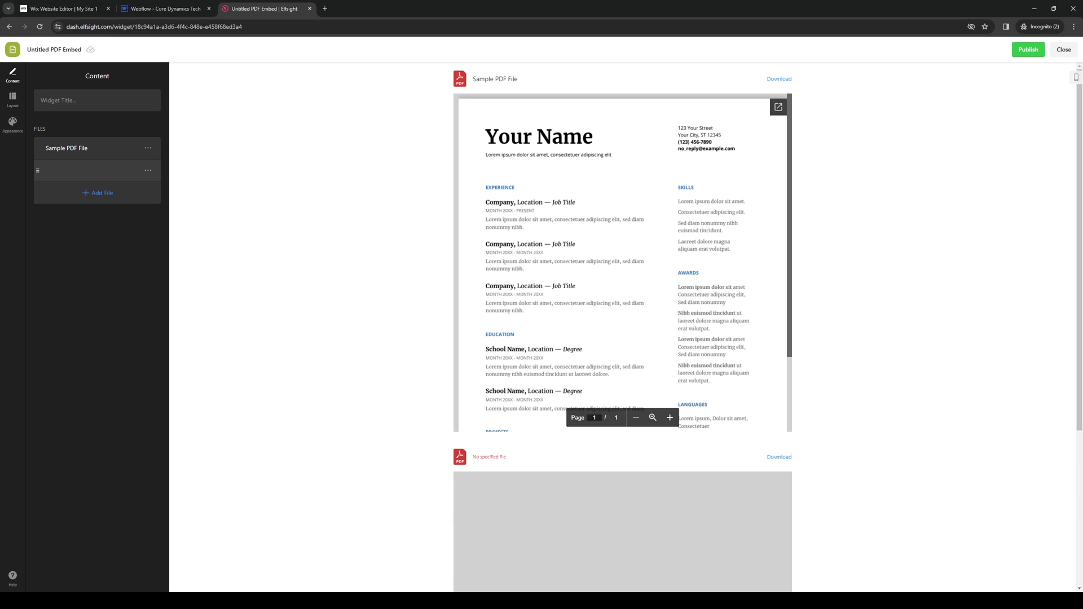
left_click(147, 170)
left_click(170, 215)
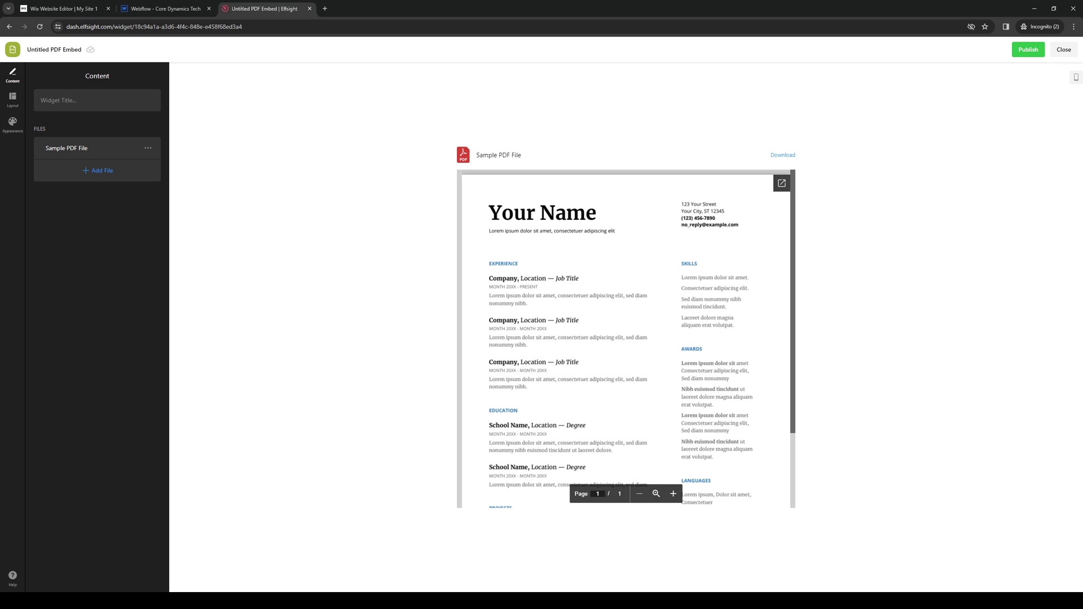
Publish the PDF Embed widget on the Free plan and copy its embed code.
left_click(1028, 49)
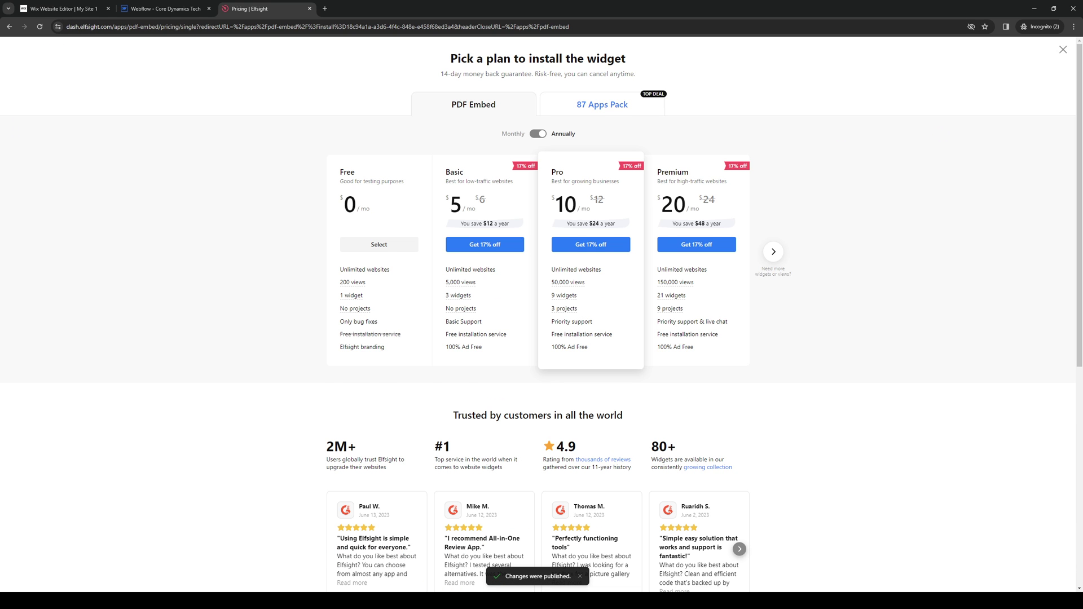
mouse_move(461, 309)
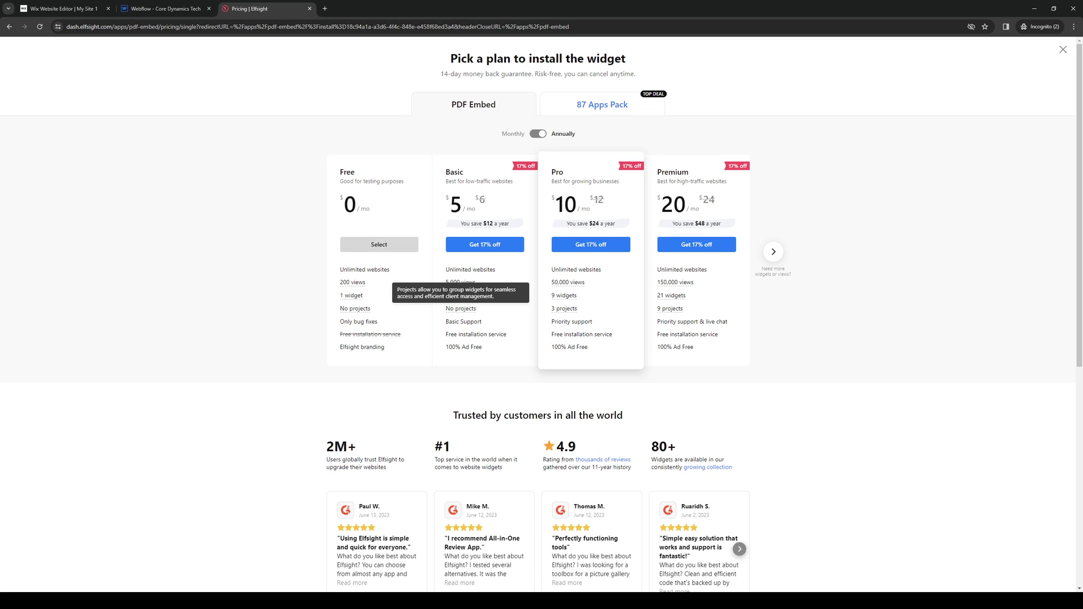
left_click(379, 244)
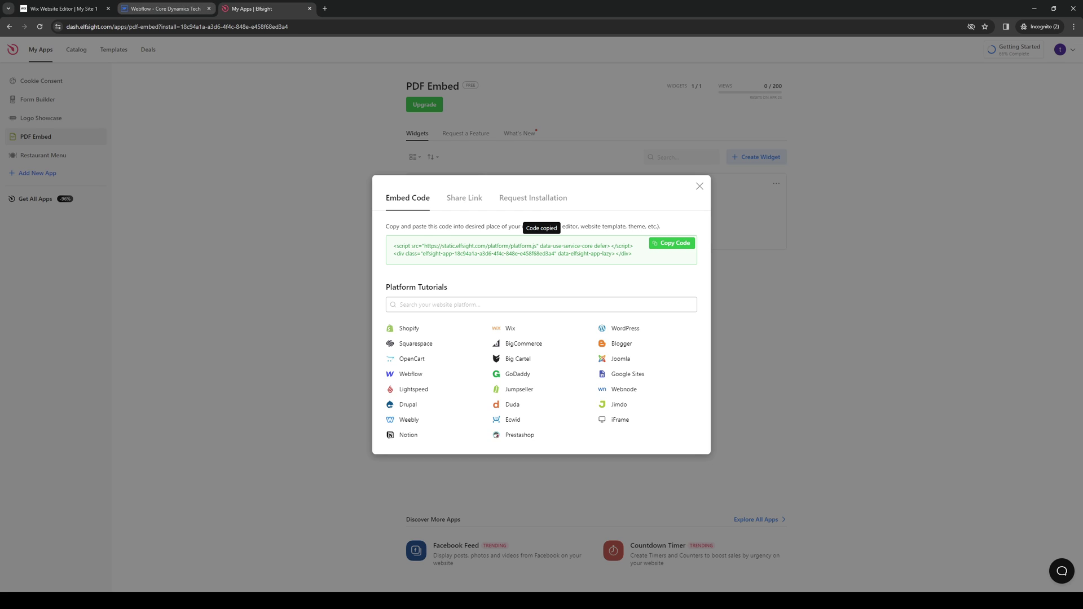
Switch to the Webflow project and search the available elements for "embed".
left_click(164, 9)
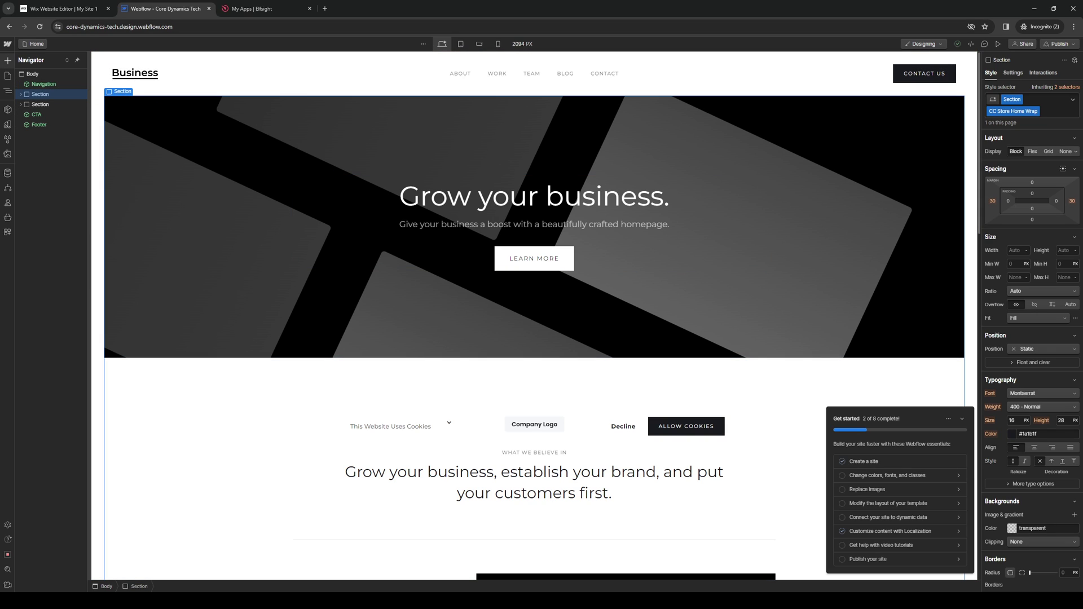
left_click(7, 60)
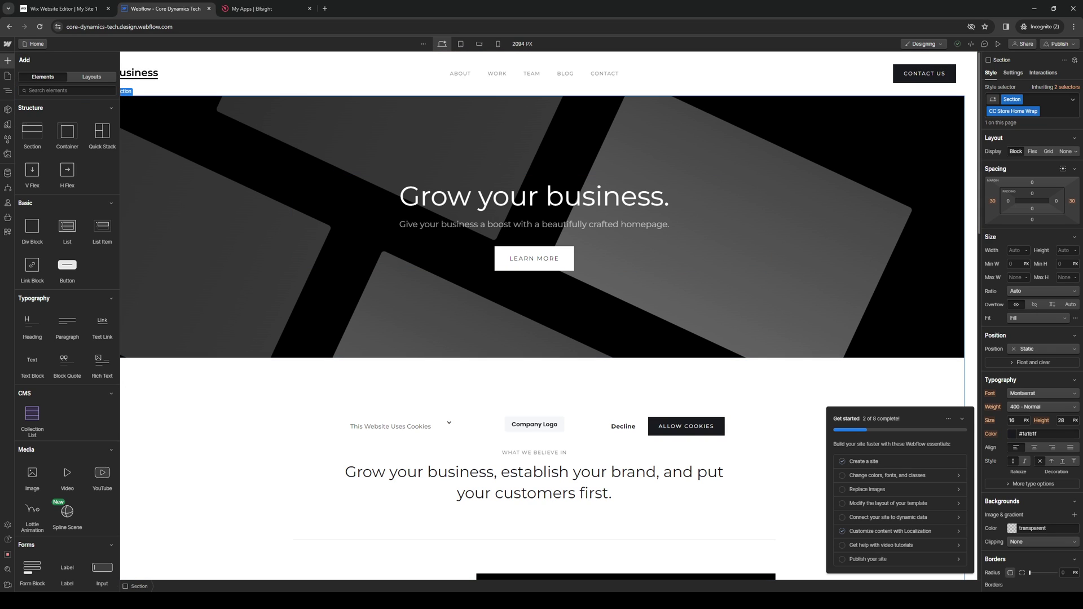
type("e")
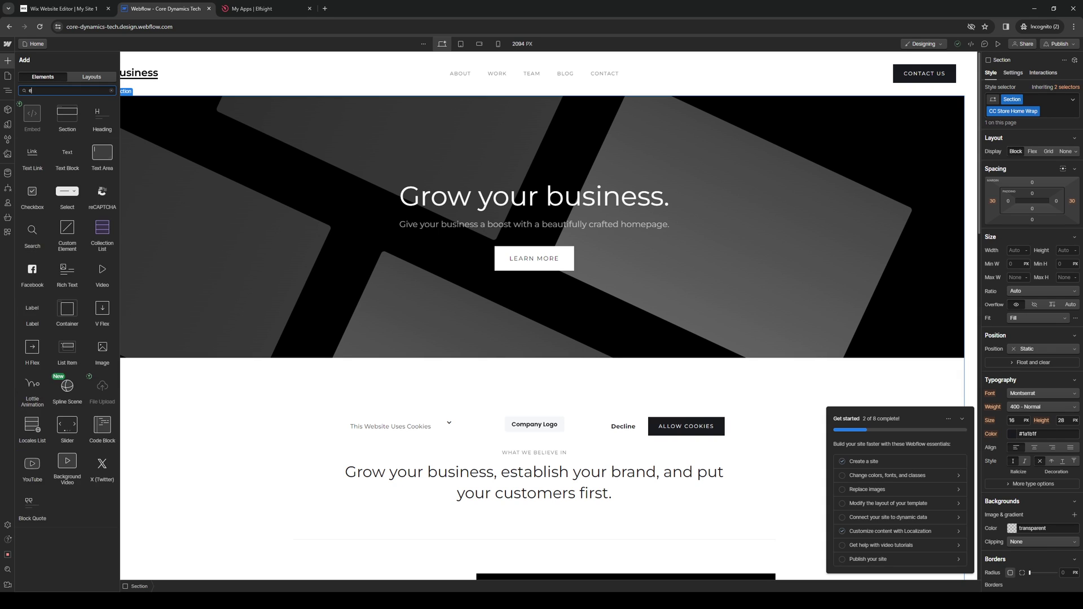
type("mbed")
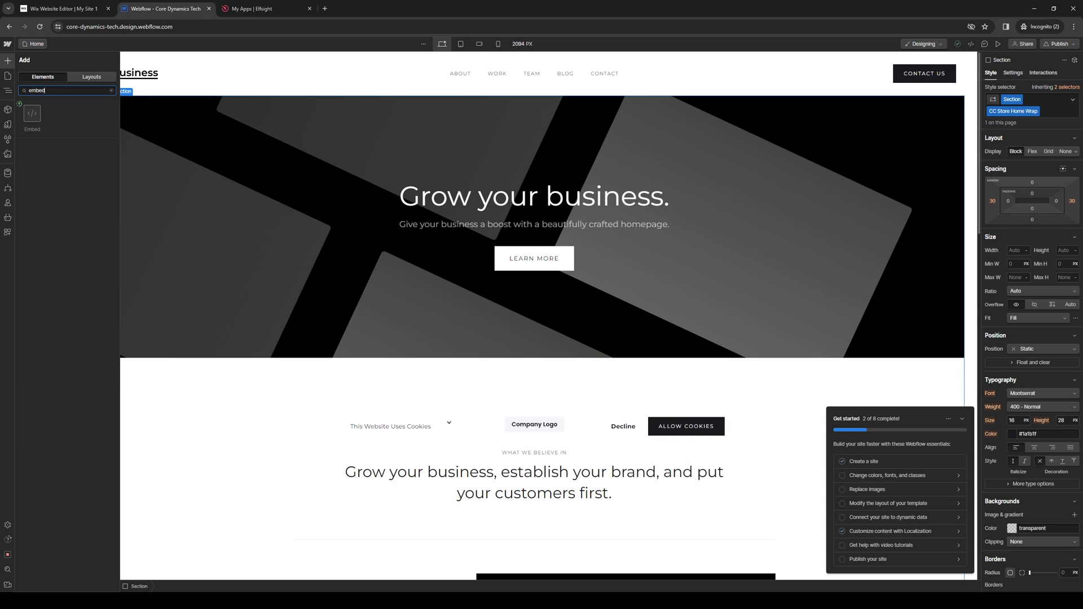
Find the Container element and insert one between the hero banner and the cookie notice row.
left_click_drag(46, 90, 8, 90)
key("BackSpace")
type("con")
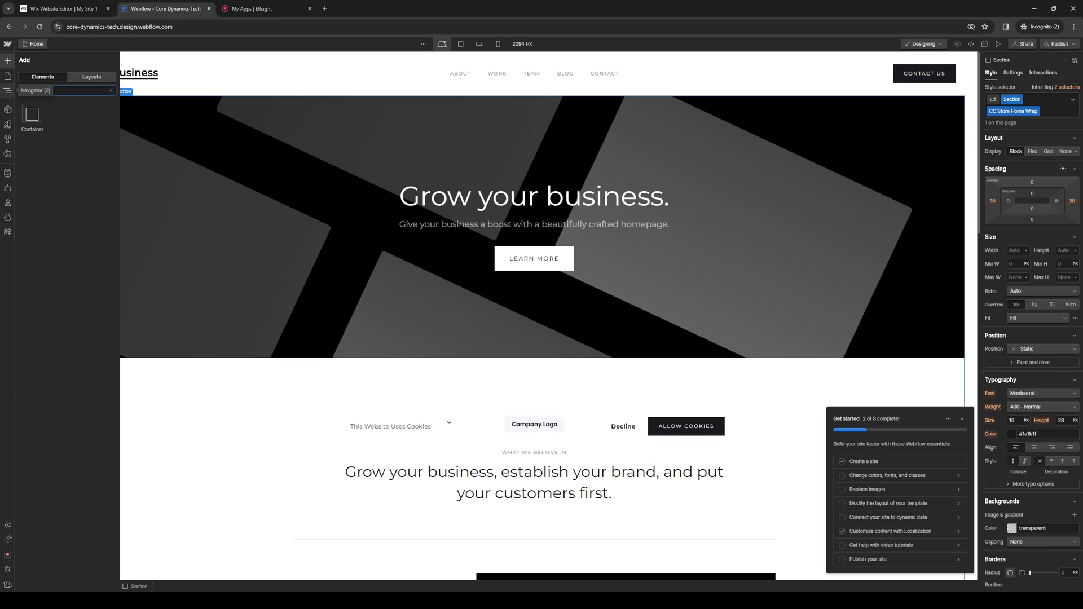
left_click_drag(33, 115, 460, 396)
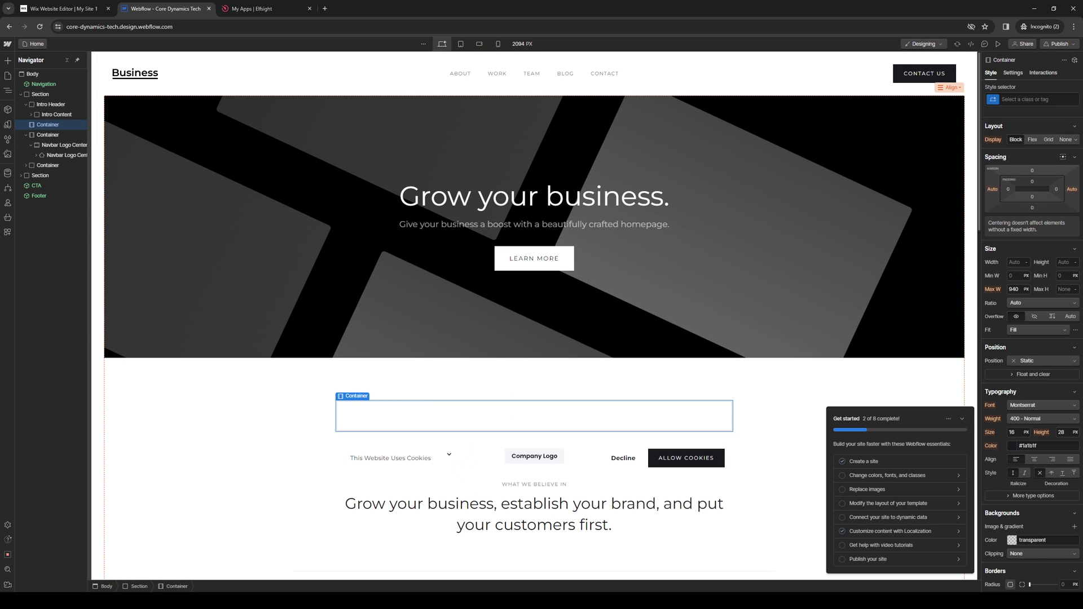
Find the Embed element again and read its description.
left_click(7, 60)
left_click_drag(46, 90, 7, 91)
left_click(46, 90)
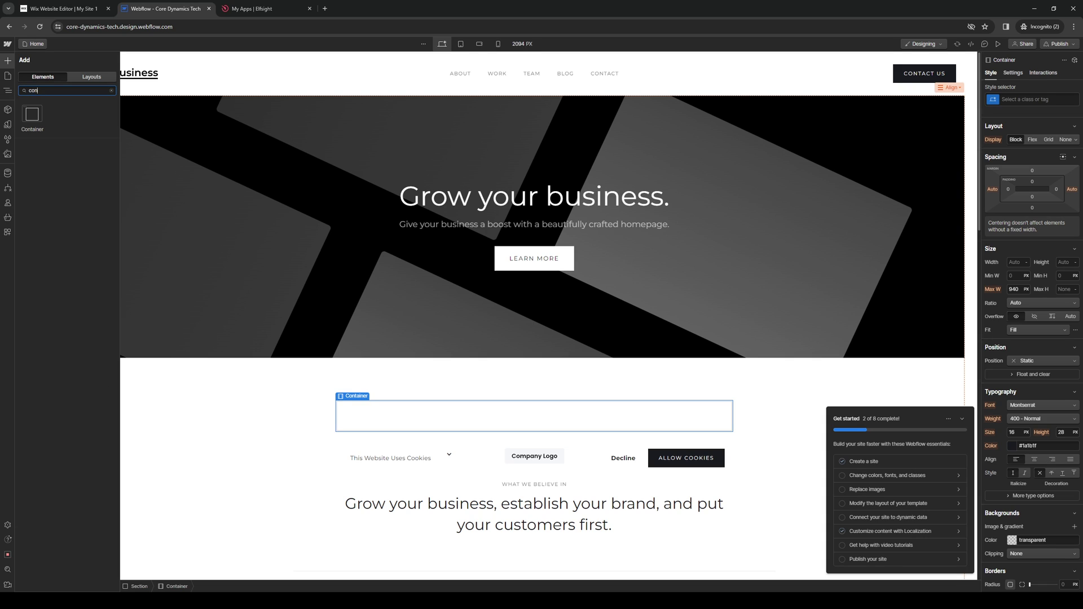
key("BackSpace")
key("BackSpace")
key("BackSpace")
type("embed")
mouse_move(32, 116)
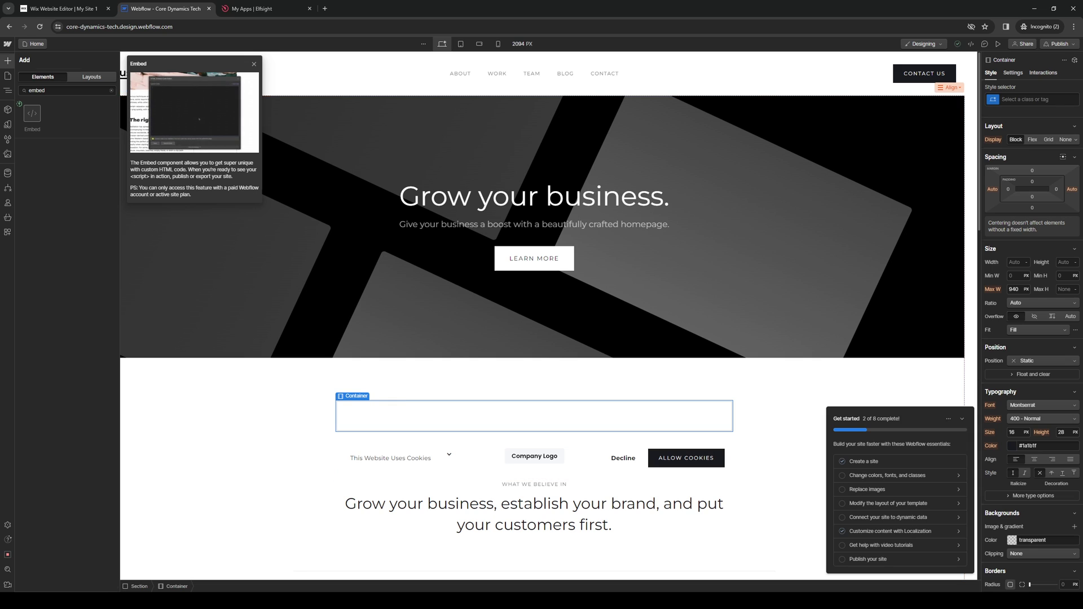
Search the available elements for a custom element using "cus".
key("z")
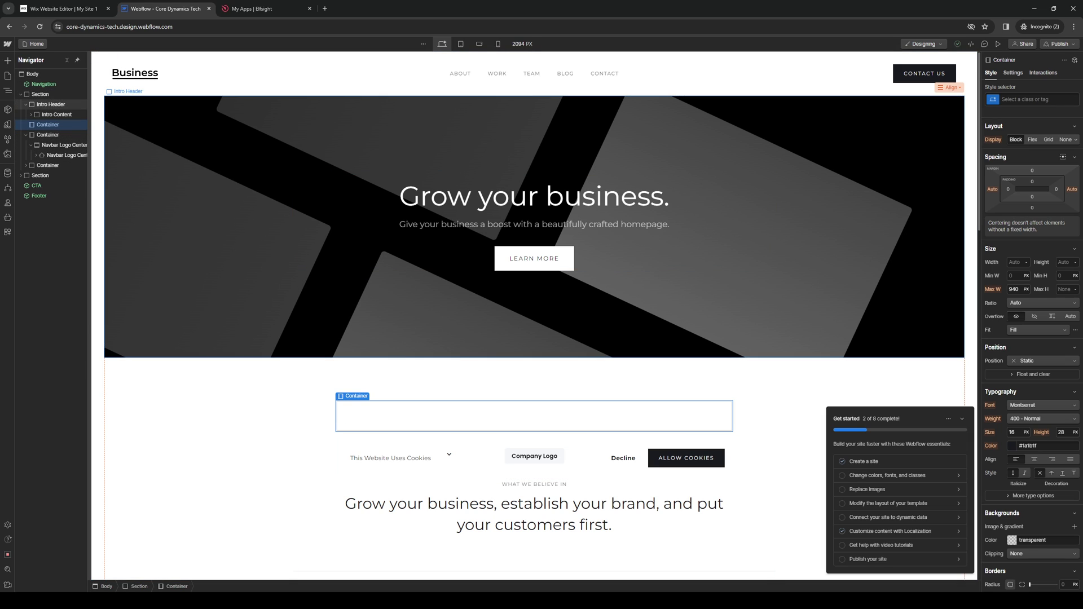
key("a")
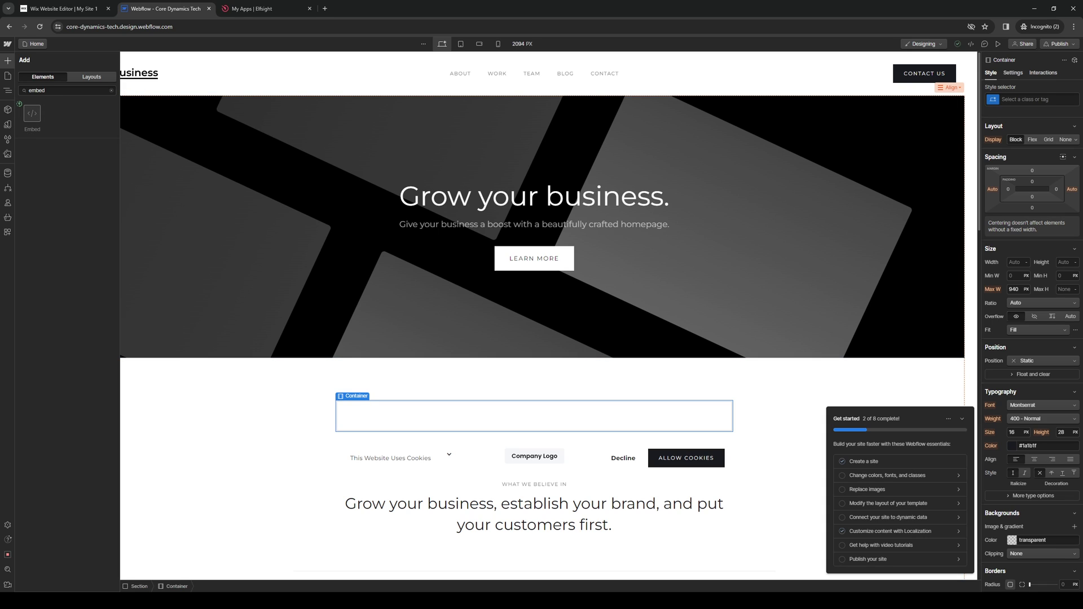
left_click(46, 90)
type("z")
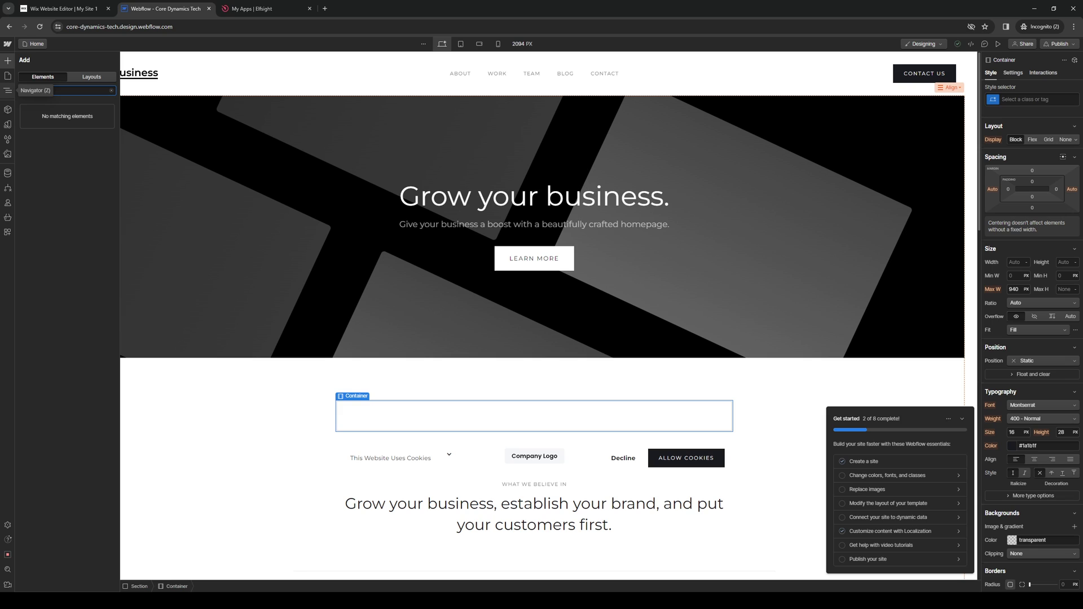
left_click_drag(62, 90, 8, 91)
type("c")
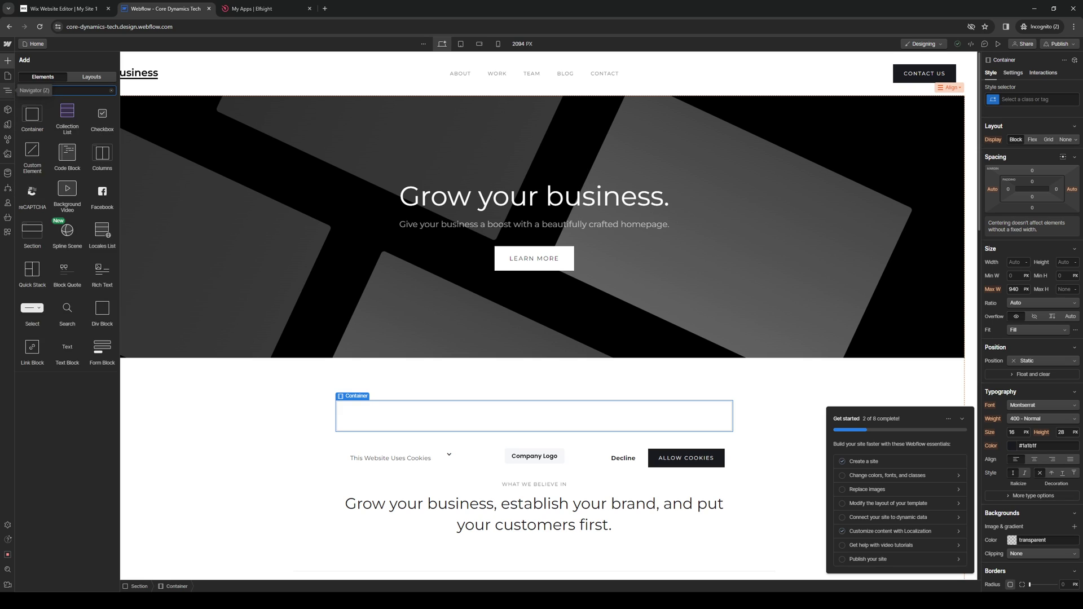
type("us")
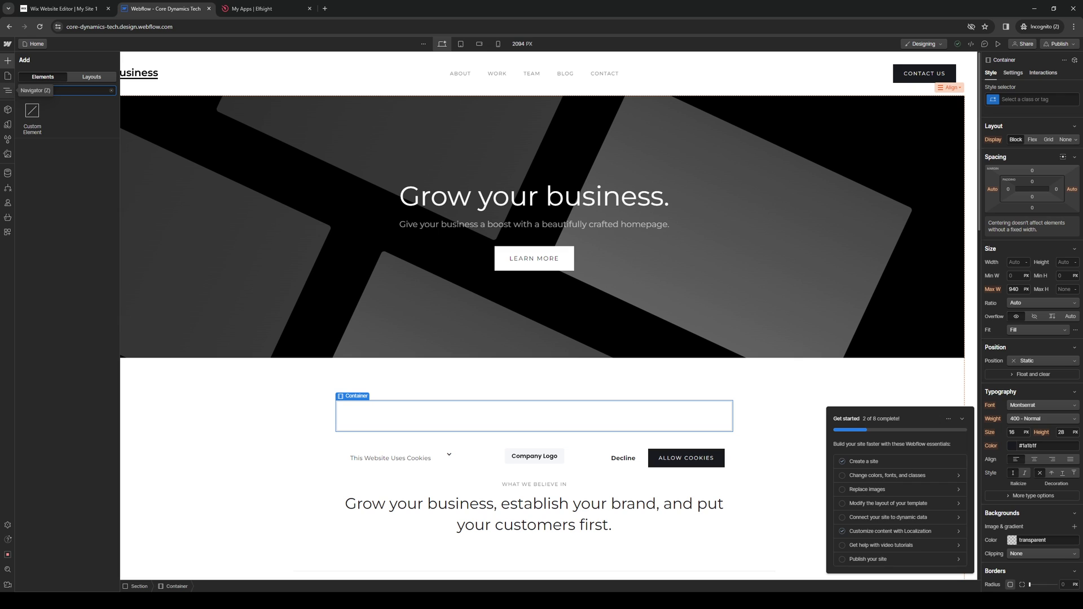
Insert a Code Block into the new empty container and save the copied Elfsight embed code in it.
key("ctrl+a")
key("BackSpace")
type("code")
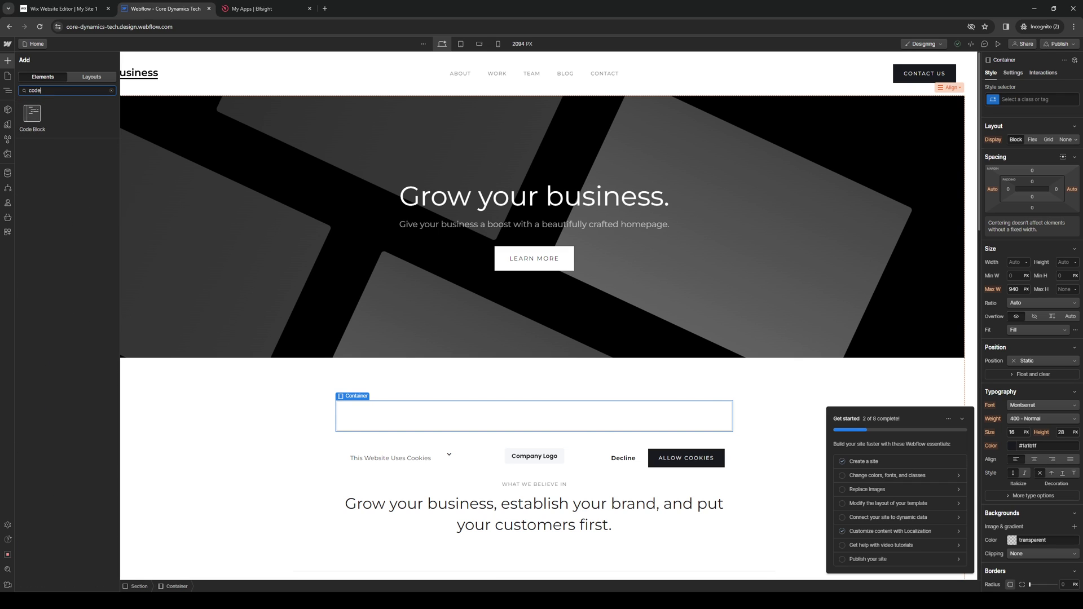
left_click_drag(32, 113, 452, 418)
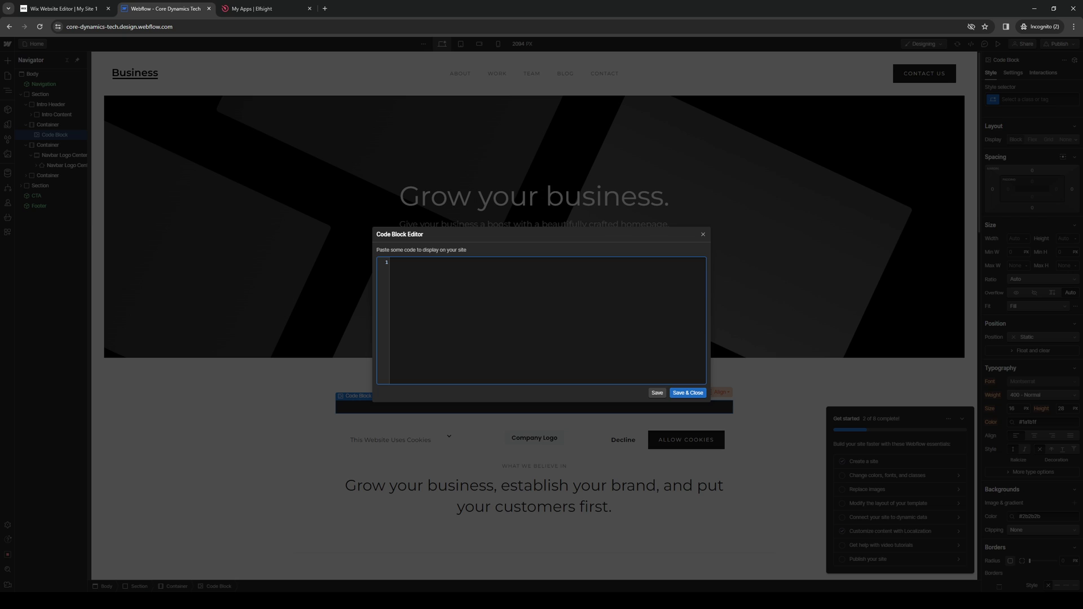
type("<script src=\"https://static.elfsight.com/platform/platform.js\" data-use-service-core defer></script> <div class=\"elfsight-app-18c94a1a-a3d6-4f4c-848e-e458f68ed3a4\" data-elfsight-app-lazy></div>")
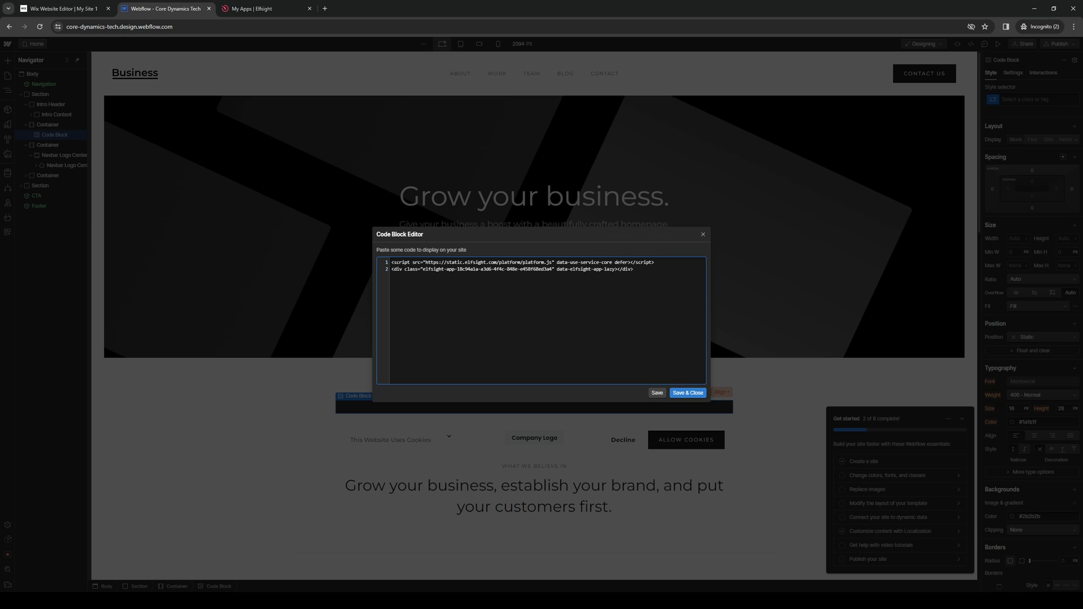
left_click(687, 392)
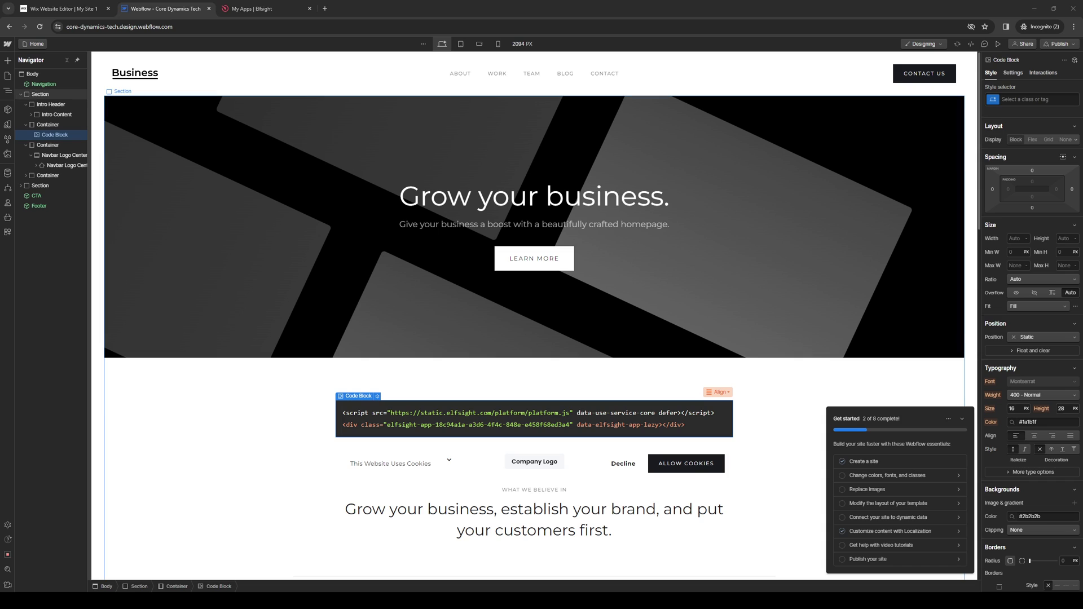
left_click(40, 95)
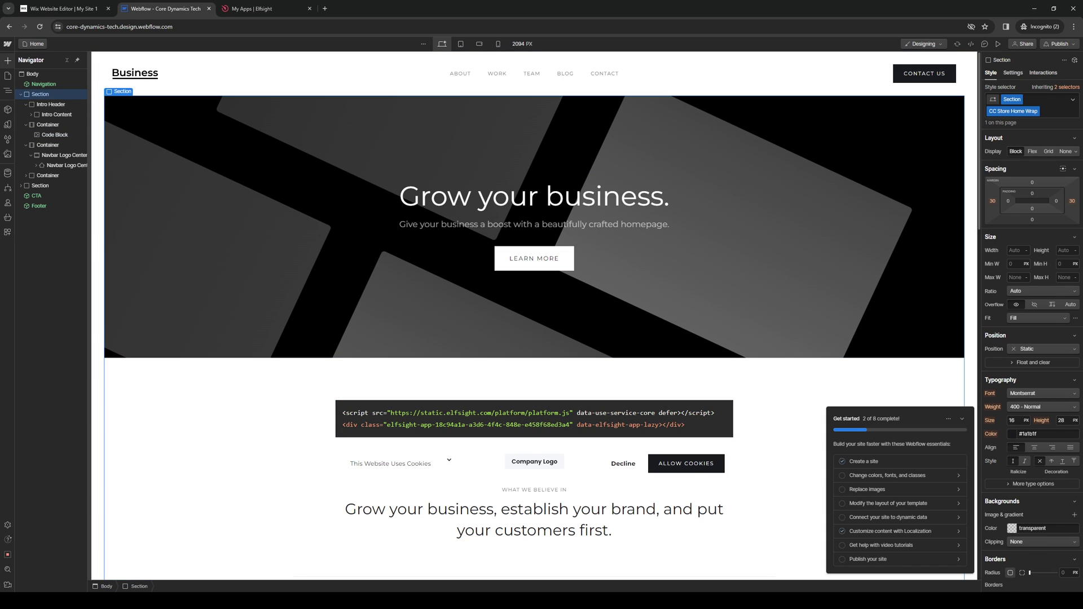